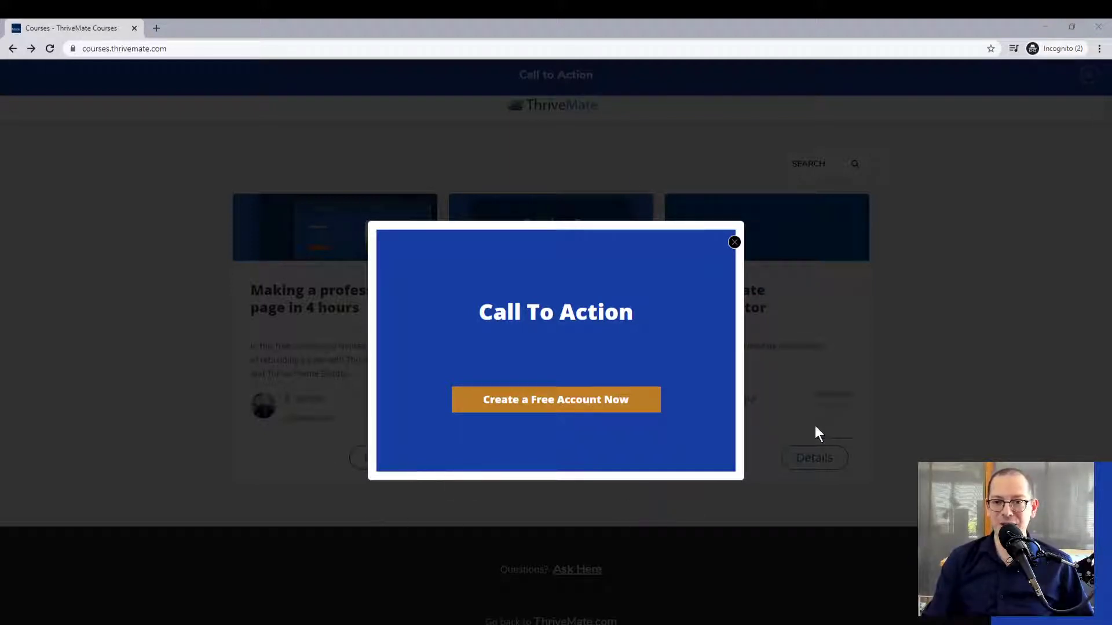
Dismiss the call-to-action lightbox covering the course list on the public courses page.
left_click(931, 373)
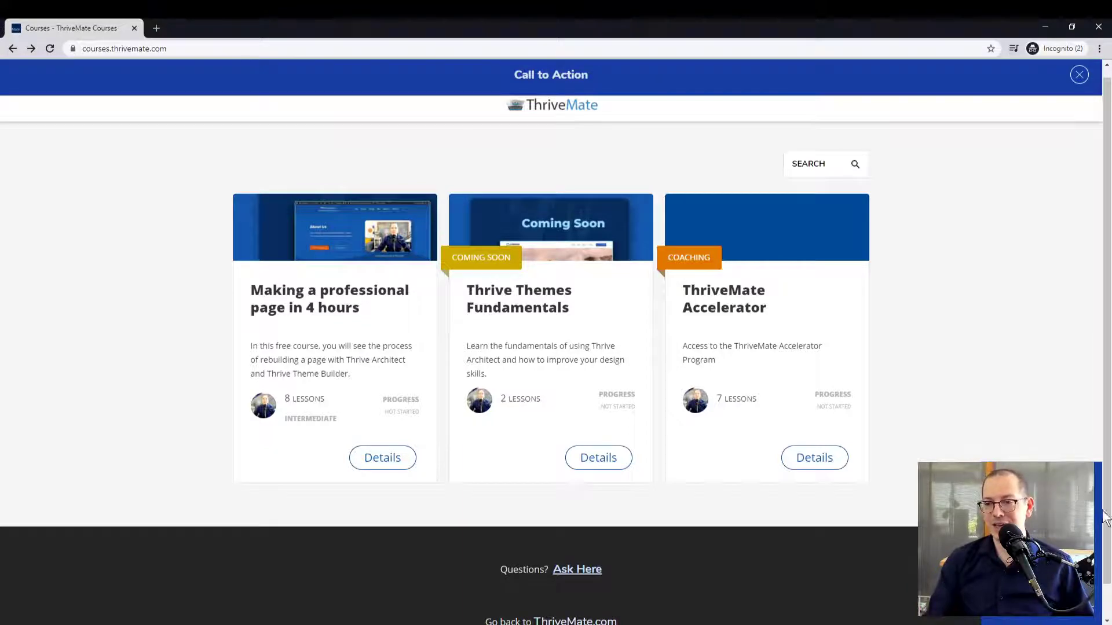
scroll(772, 434, "up", 1)
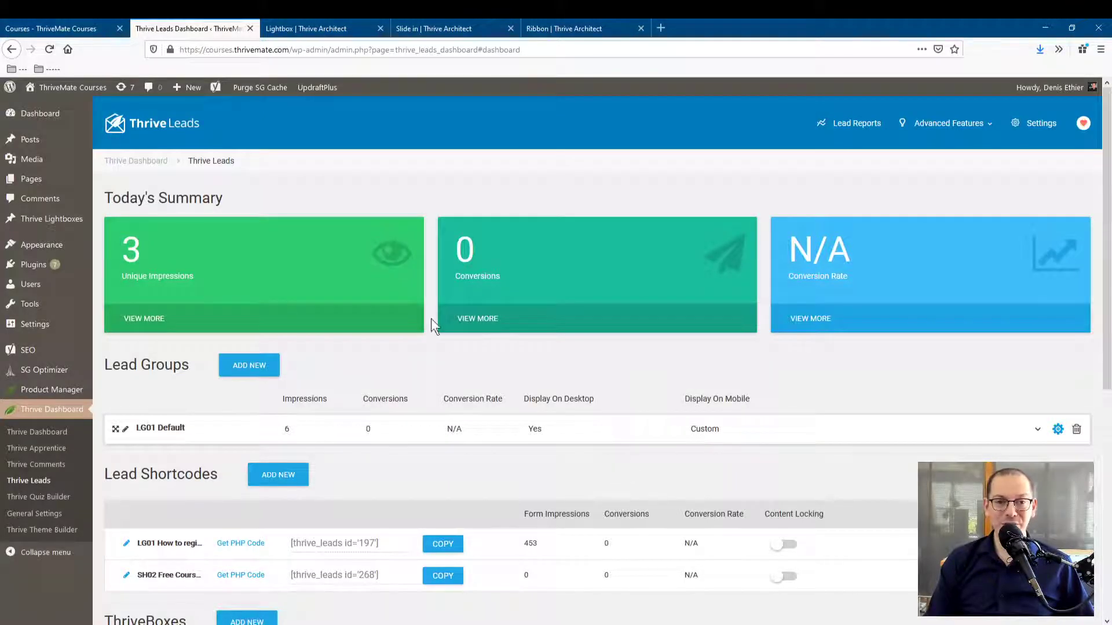
Open the forms list for the Lightbox type in the LG01 Default lead group.
scroll(582, 455, "down", 1)
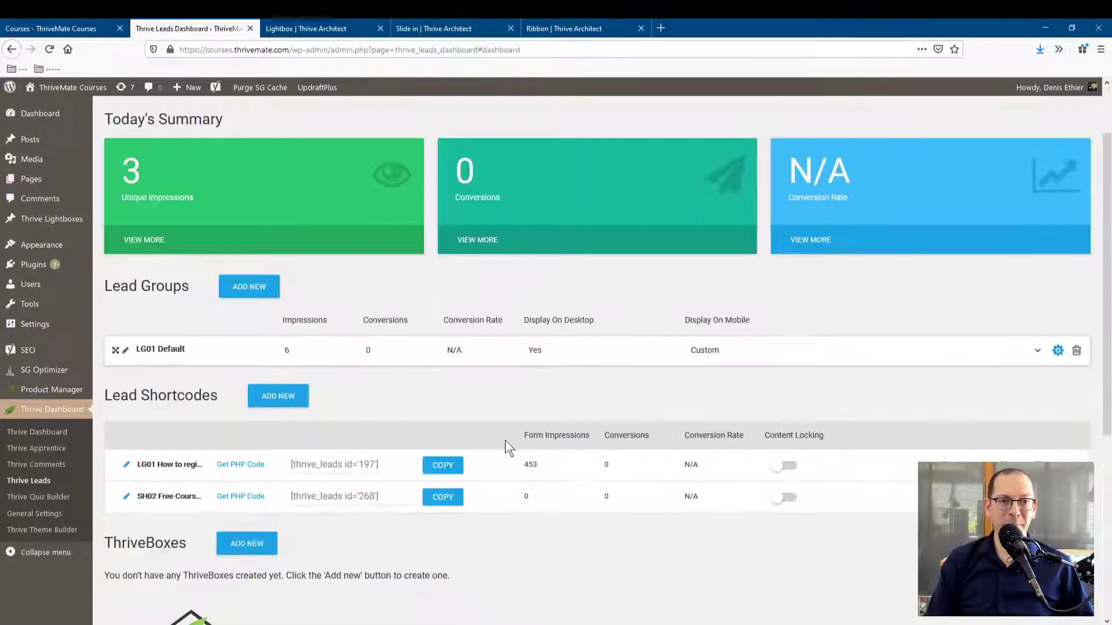
scroll(505, 441, "up", 1)
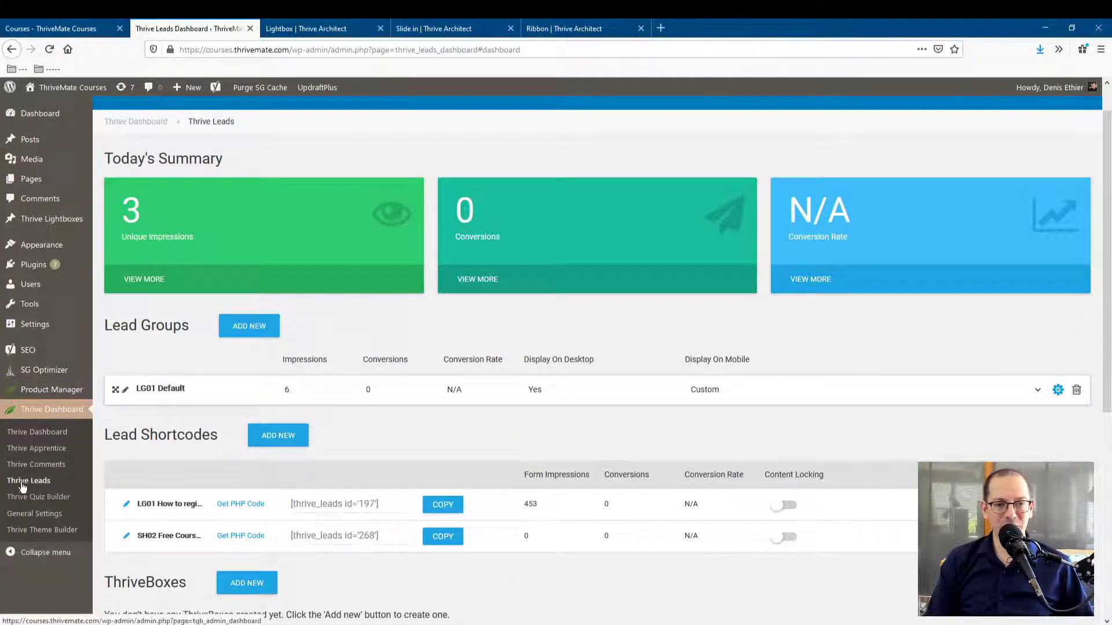
scroll(297, 467, "down", 2)
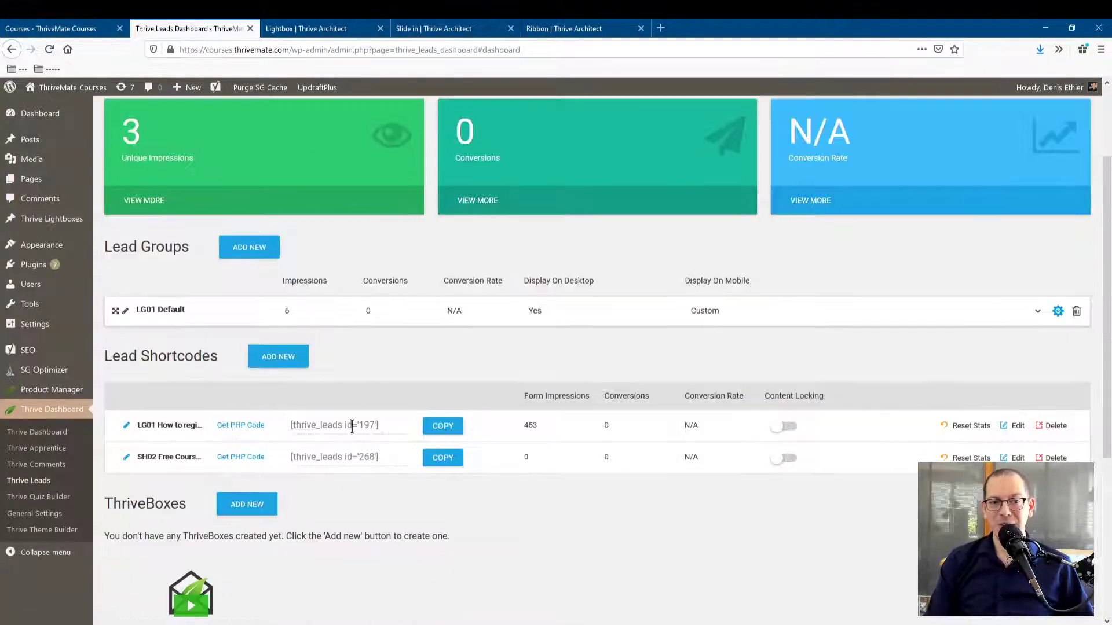
left_click(131, 314)
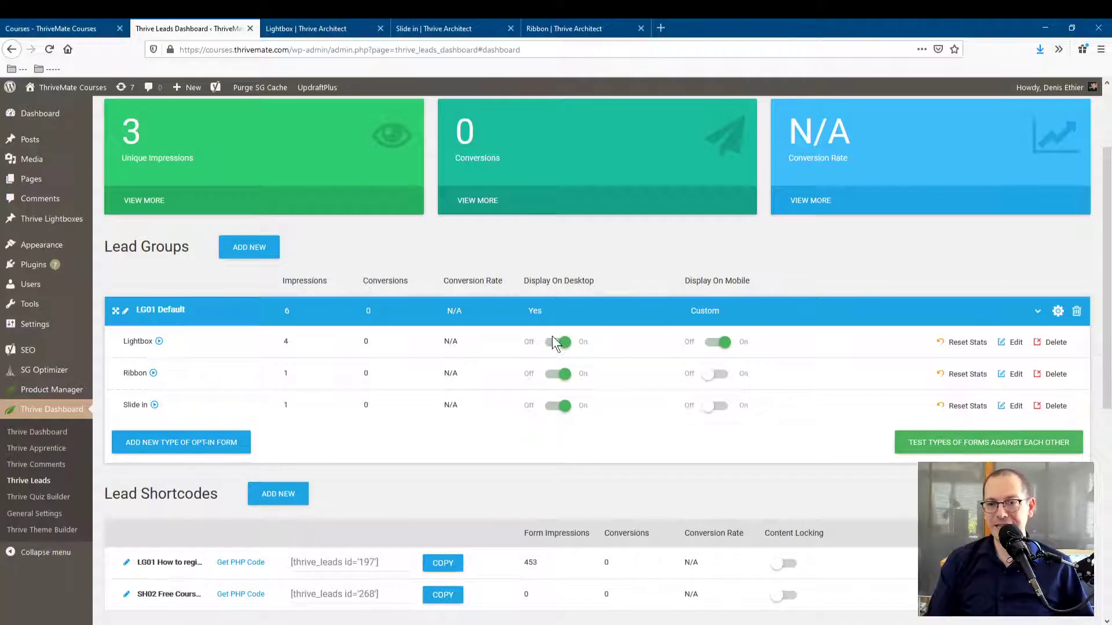
left_click(1014, 342)
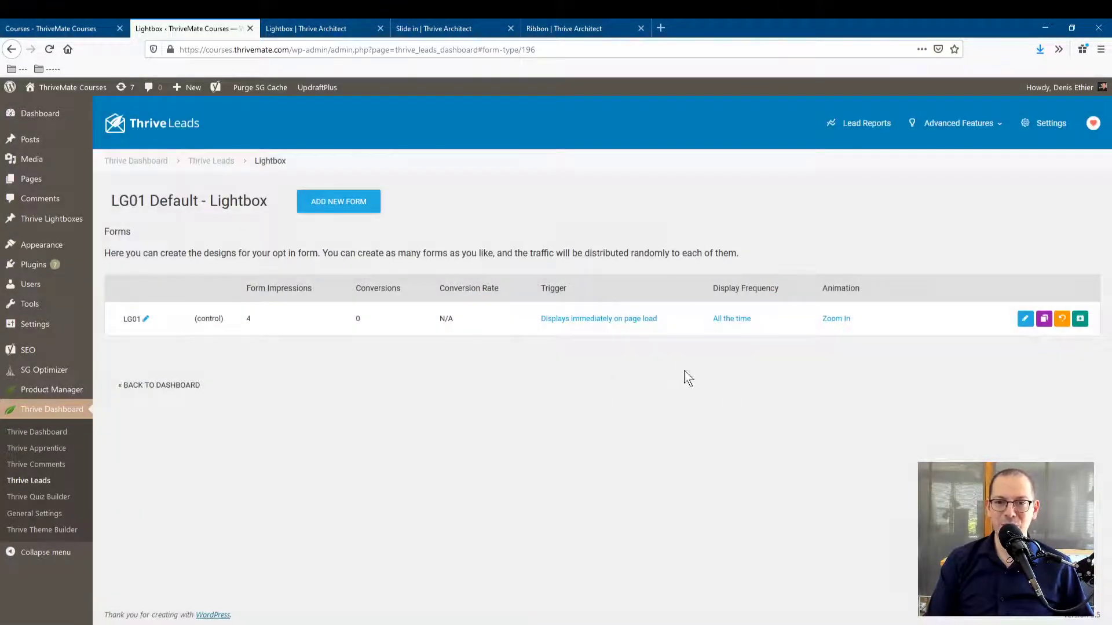
Open the LG01 lightbox form's design for editing and look through the elements that can be added.
left_click(1024, 318)
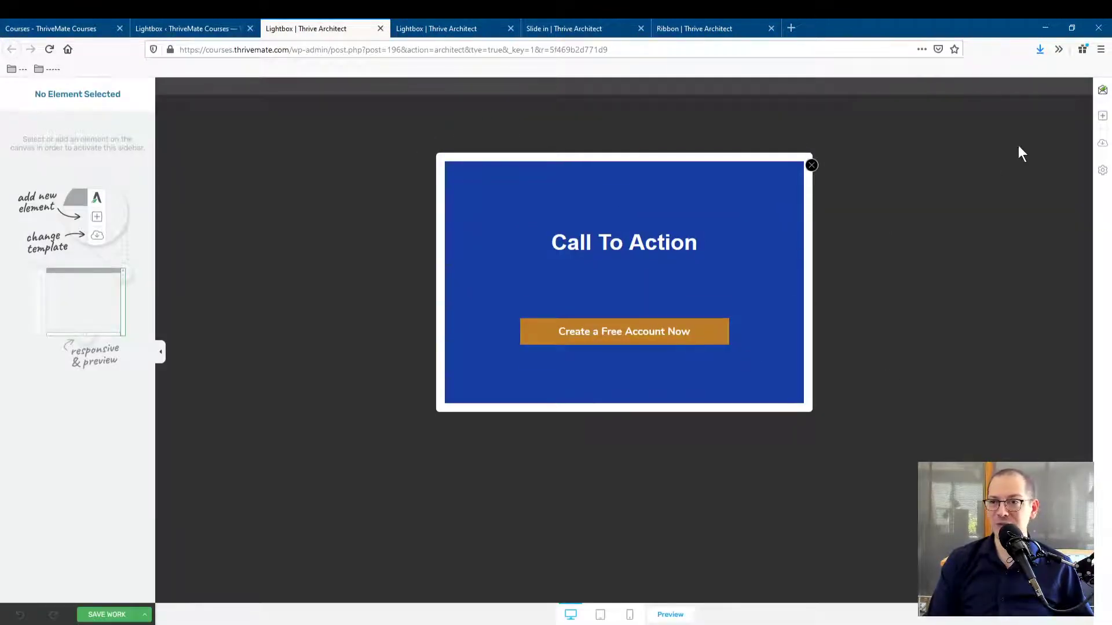
left_click(1102, 115)
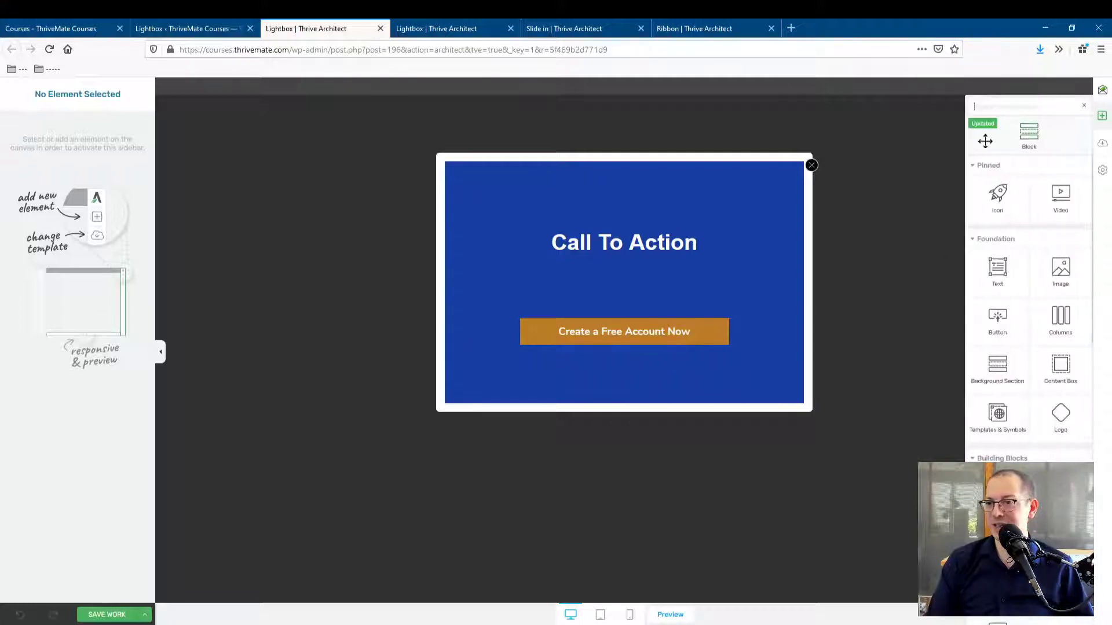
scroll(1019, 347, "down", 5)
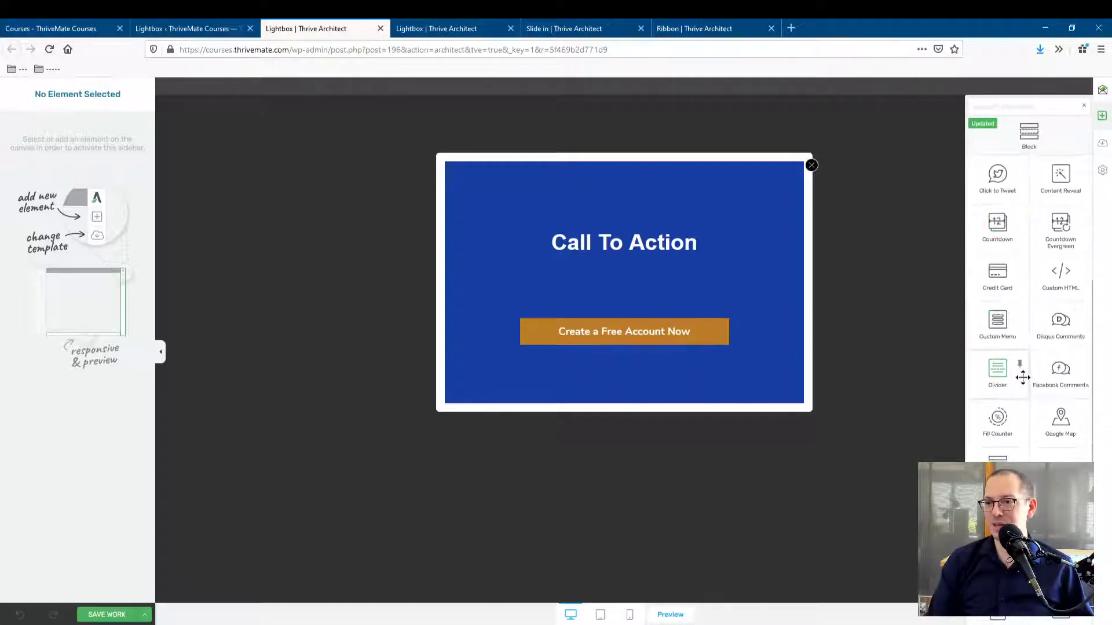
scroll(1023, 377, "up", 5)
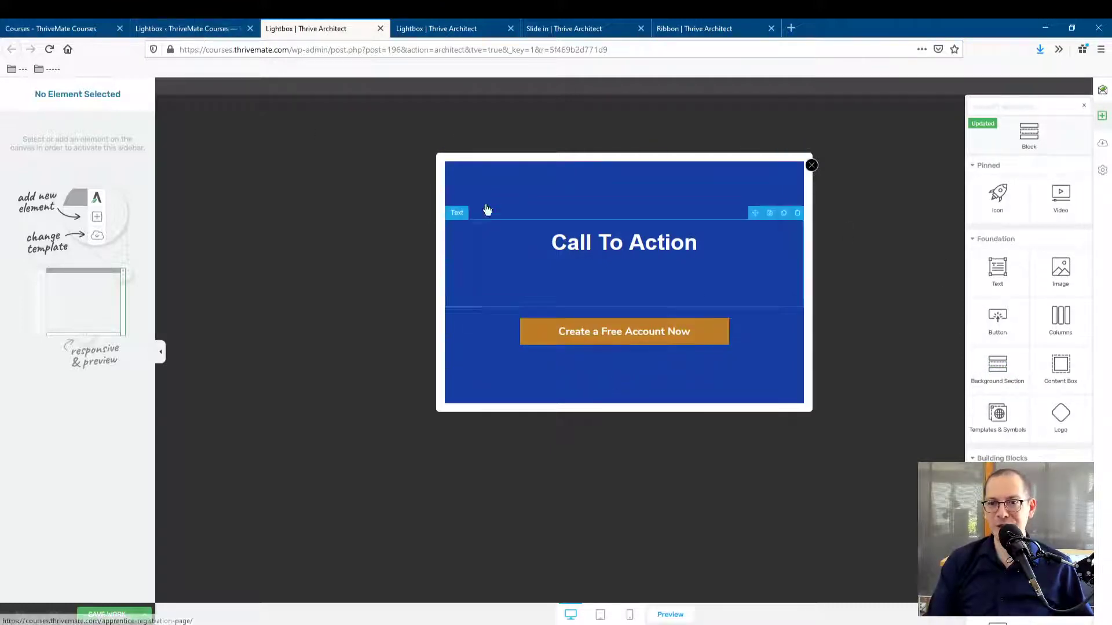
Return to the Thrive Leads dashboard and review the opt-in form types in the LG01 Default lead group.
left_click(187, 29)
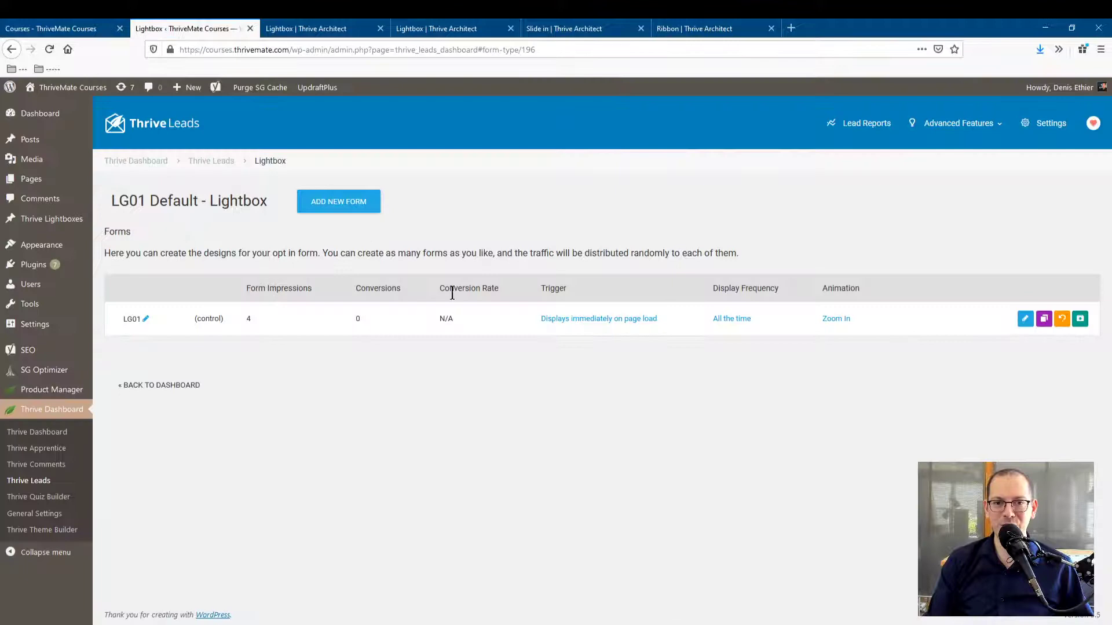
left_click(212, 159)
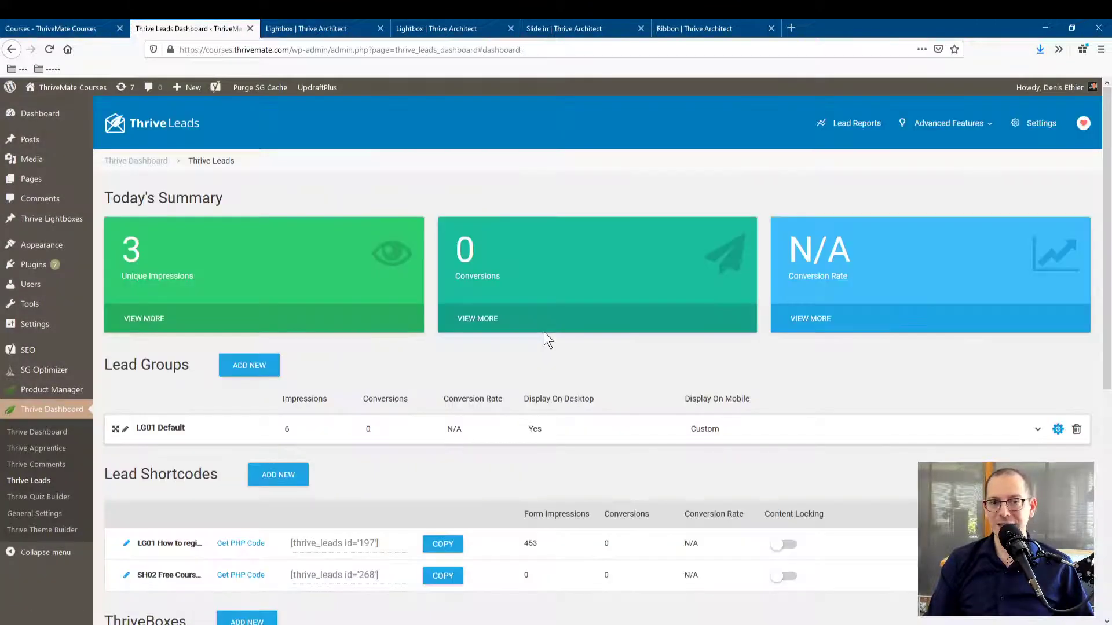
scroll(544, 332, "down", 2)
left_click(400, 312)
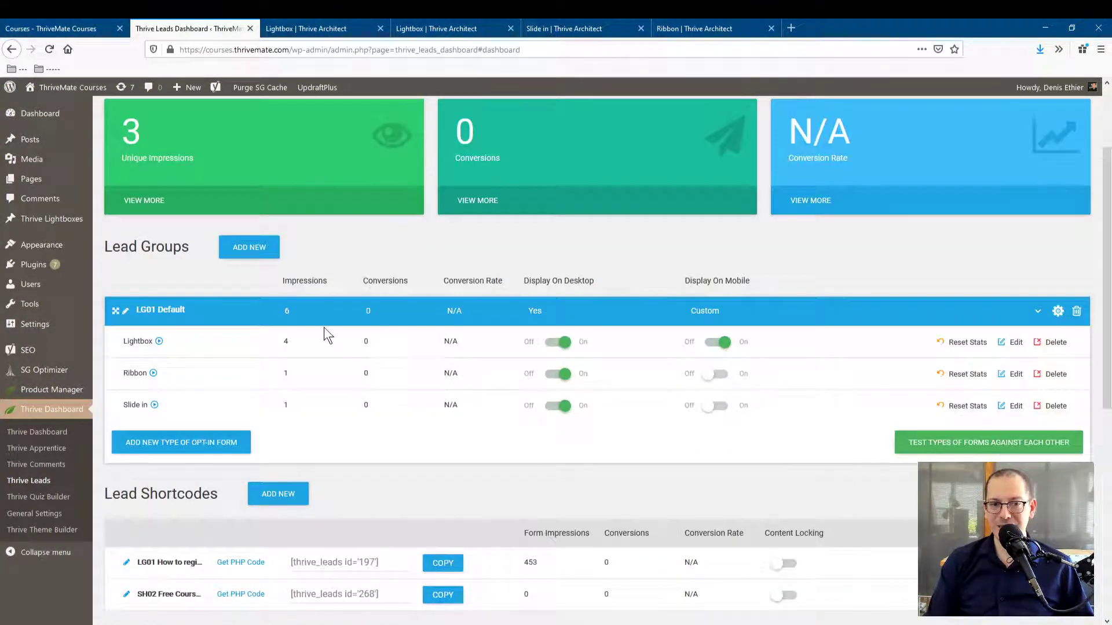
left_click(325, 313)
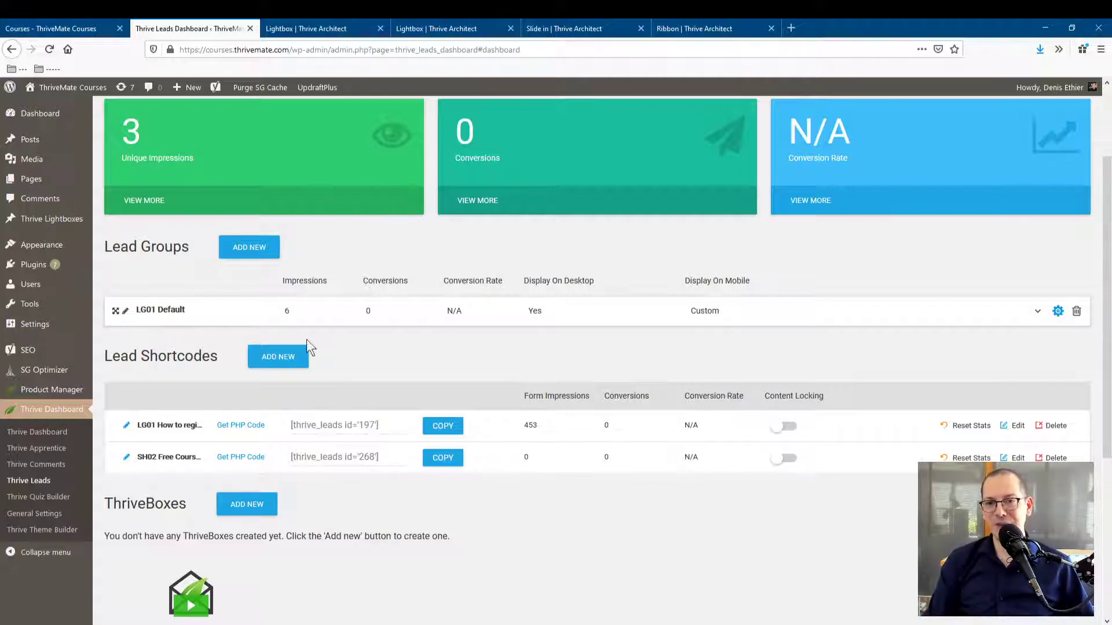
Add a new lead group named "LG02 Apprentice".
scroll(285, 331, "up", 2)
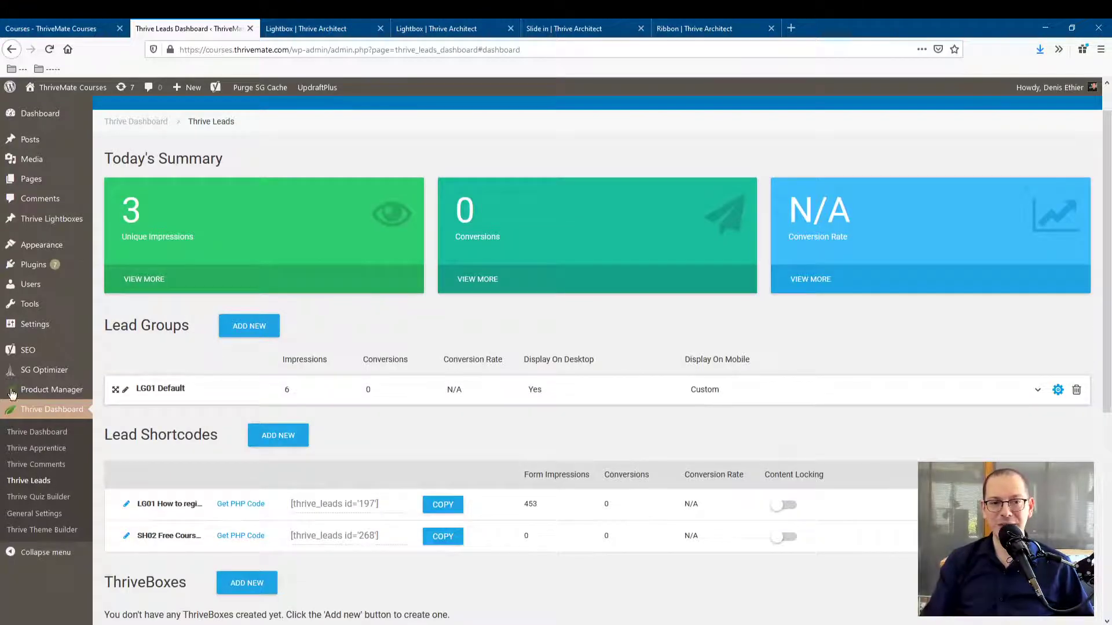
left_click(249, 326)
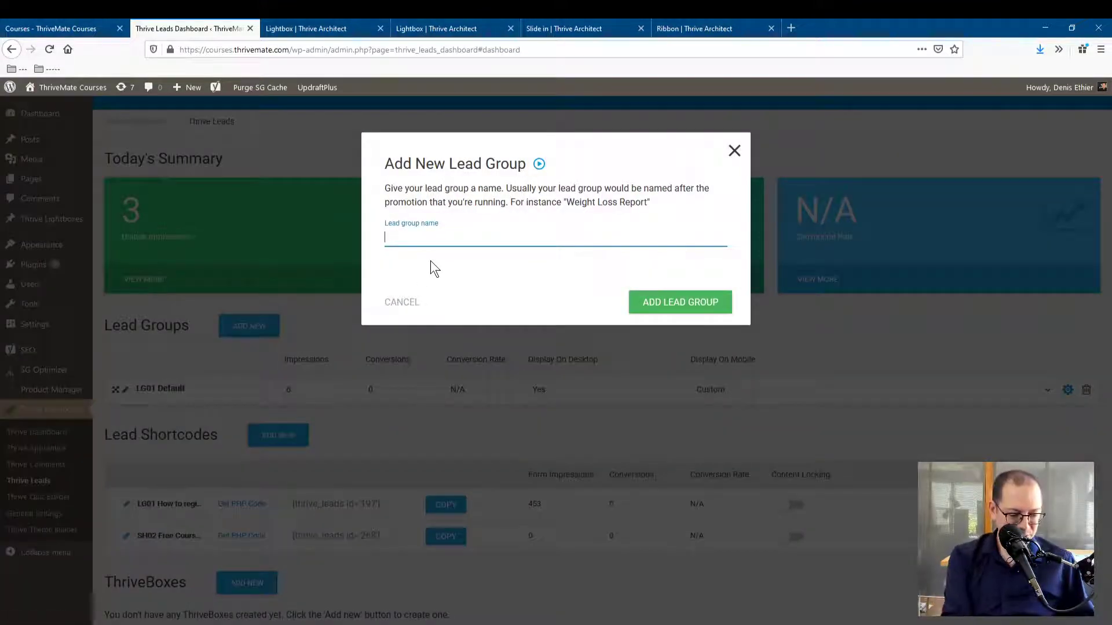
type("LG02")
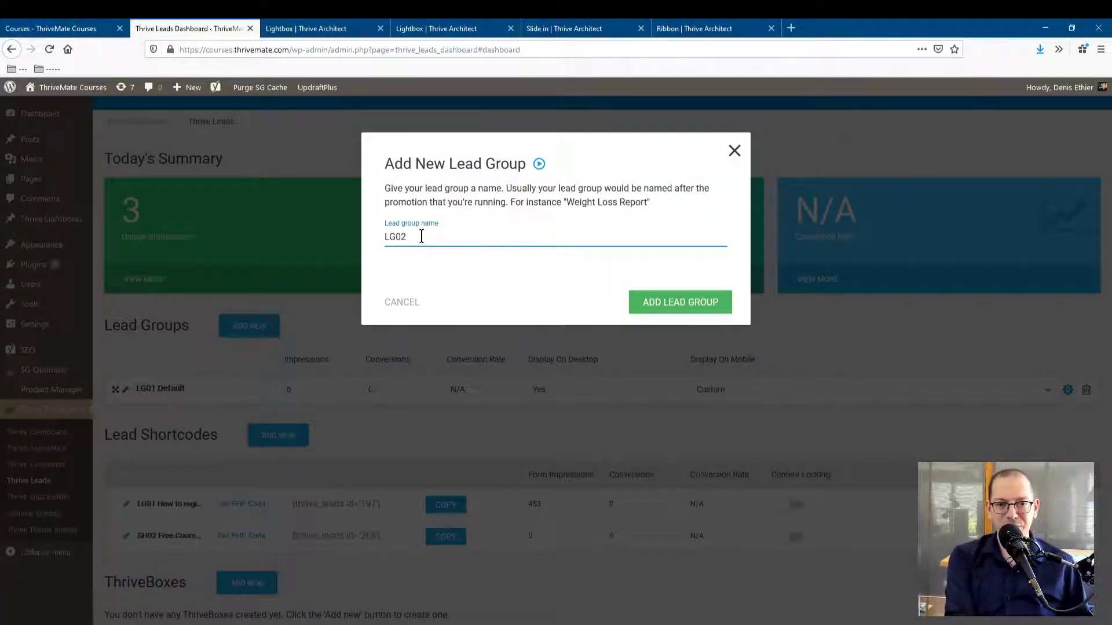
type("Apprentice")
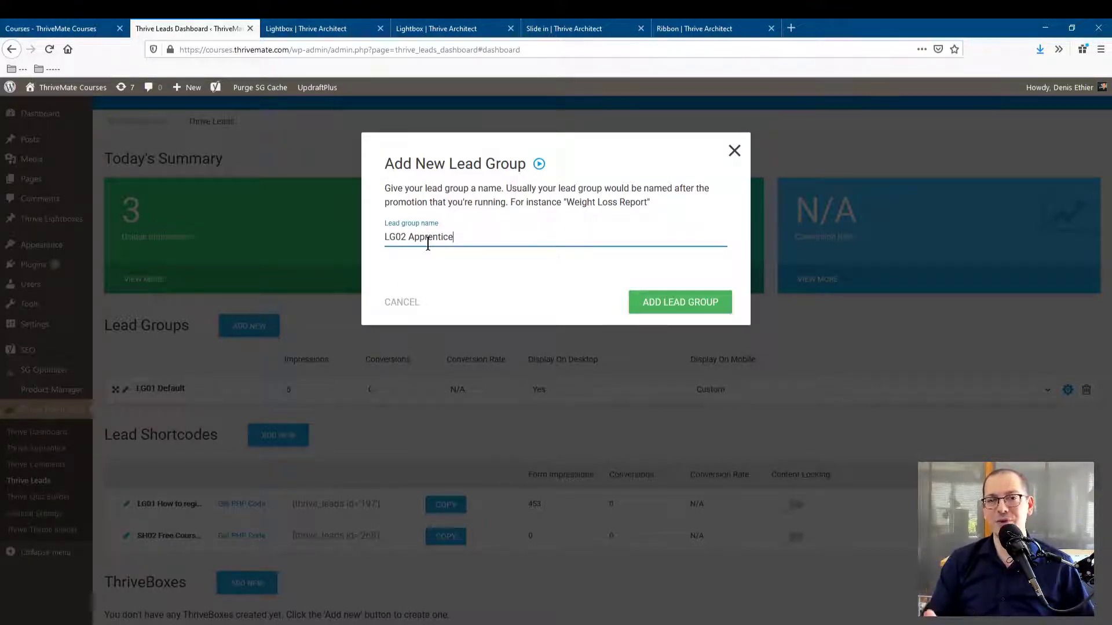
left_click(677, 301)
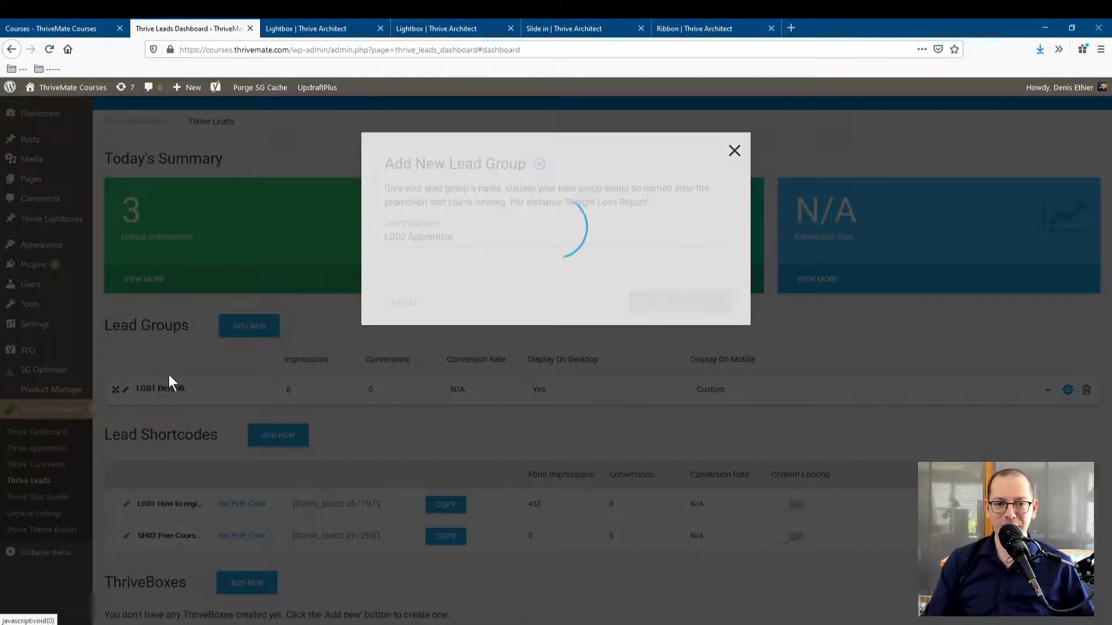
Set the LG02 Apprentice group to display on the tva_lesson, tva_chapter and tva_module post types and the Front Page.
scroll(196, 384, "down", 3)
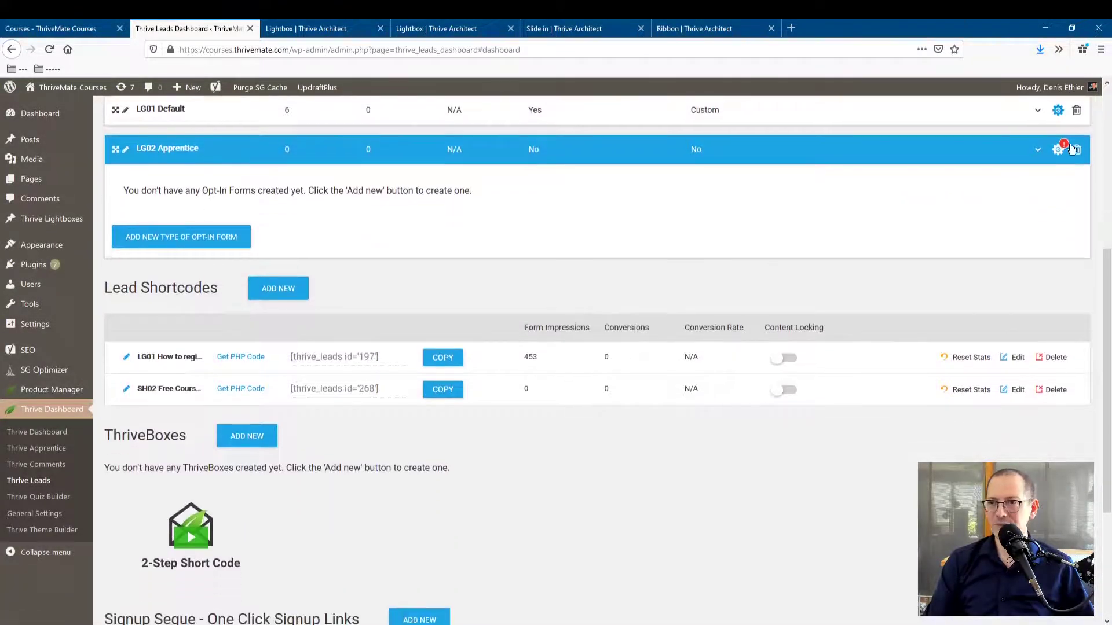
left_click(1057, 151)
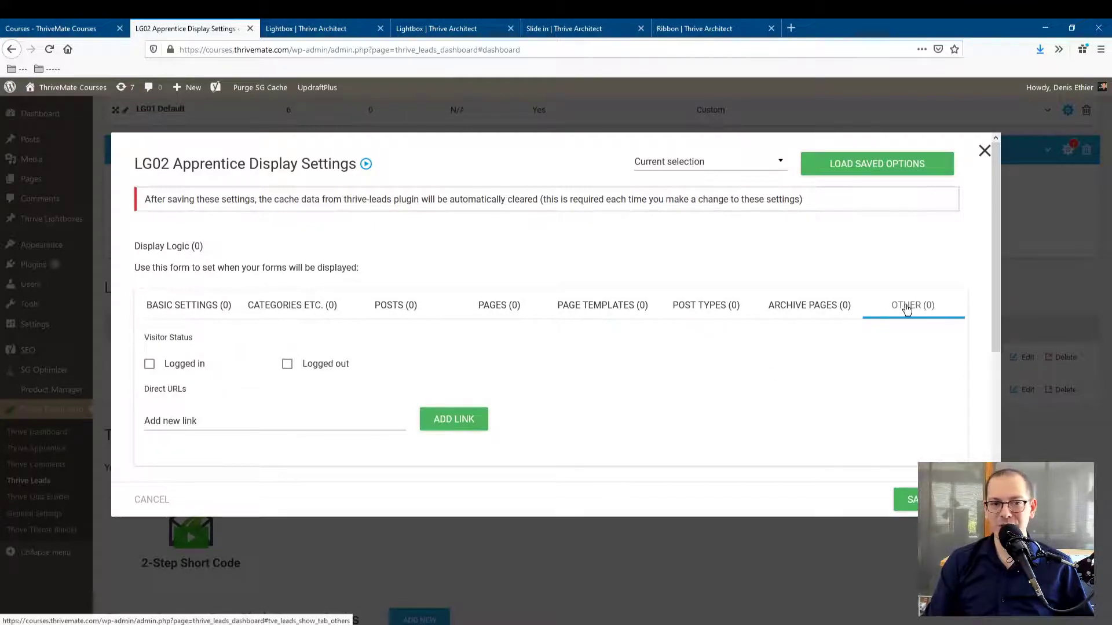
scroll(693, 380, "down", 3)
scroll(693, 380, "up", 3)
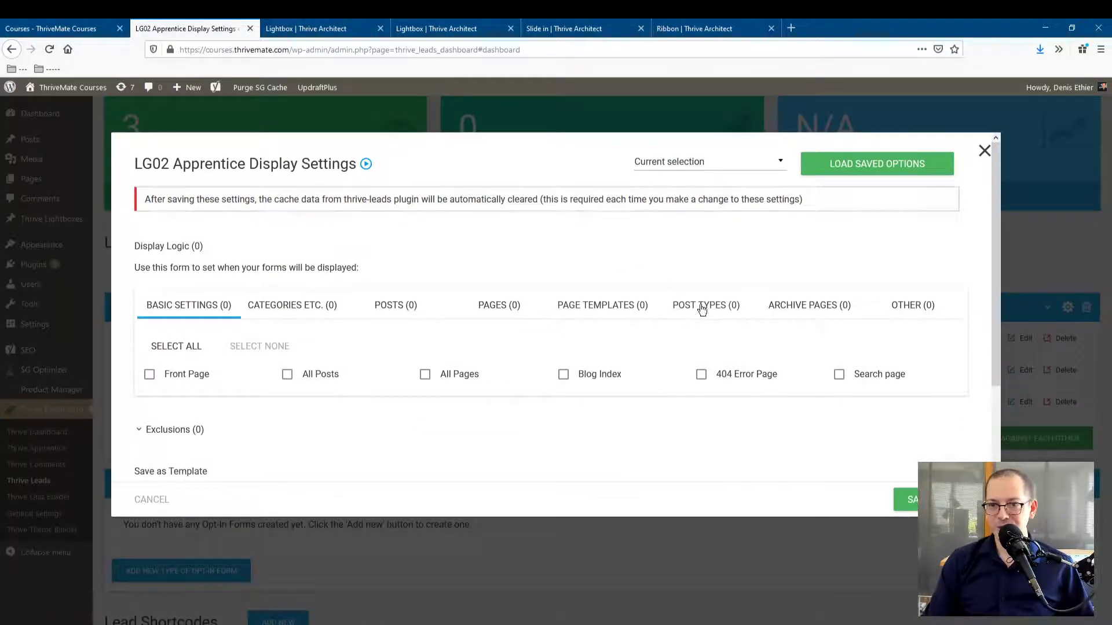
left_click(702, 307)
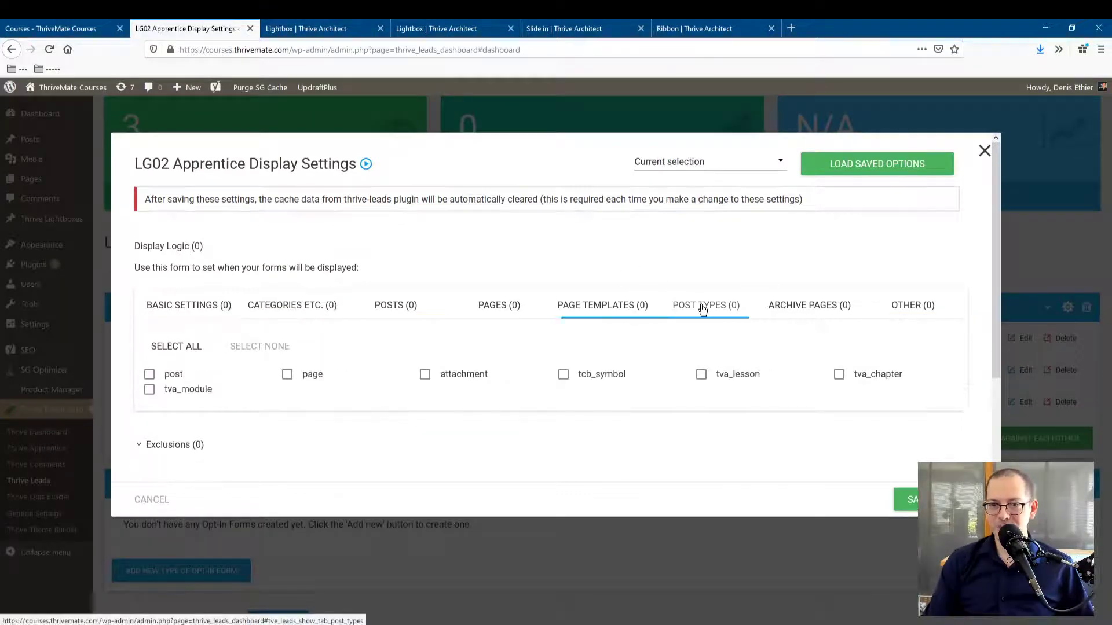
left_click(701, 375)
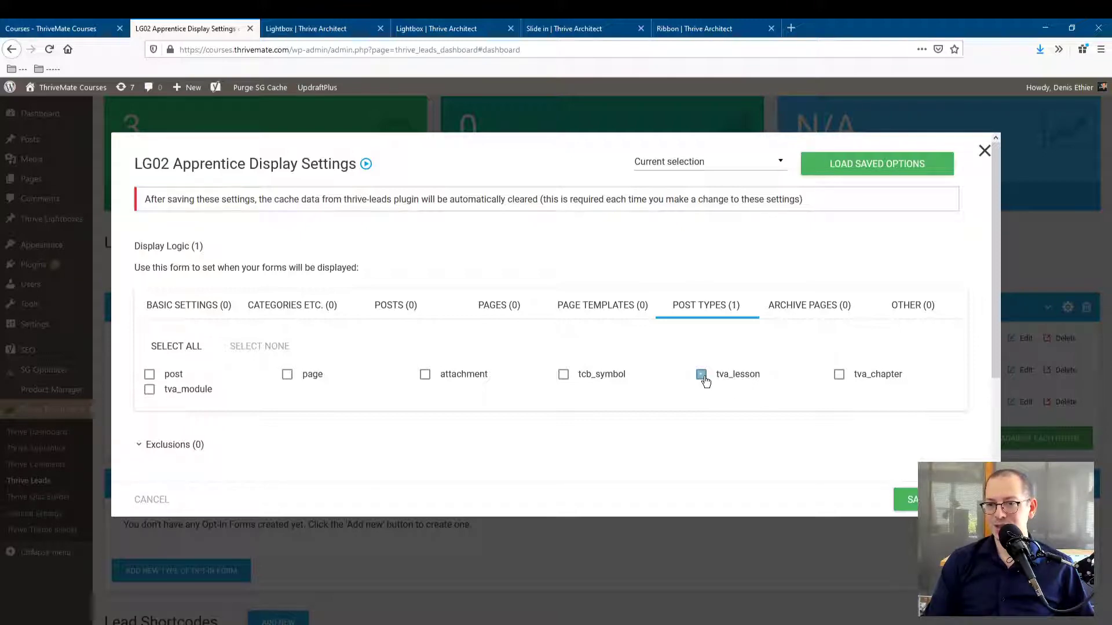
left_click(841, 376)
left_click(154, 393)
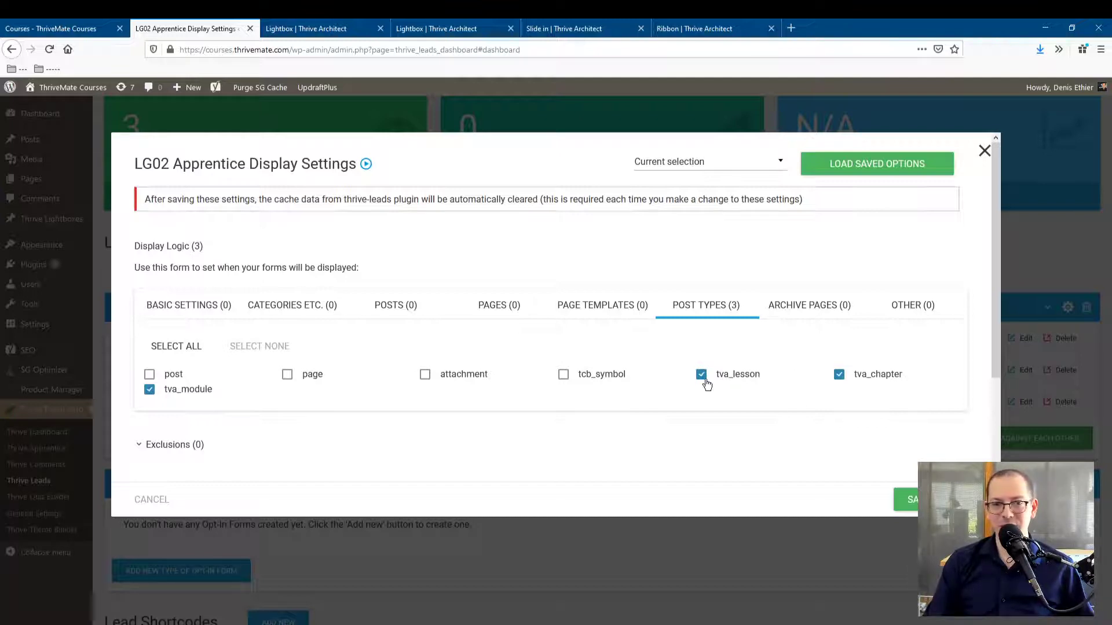
left_click(197, 307)
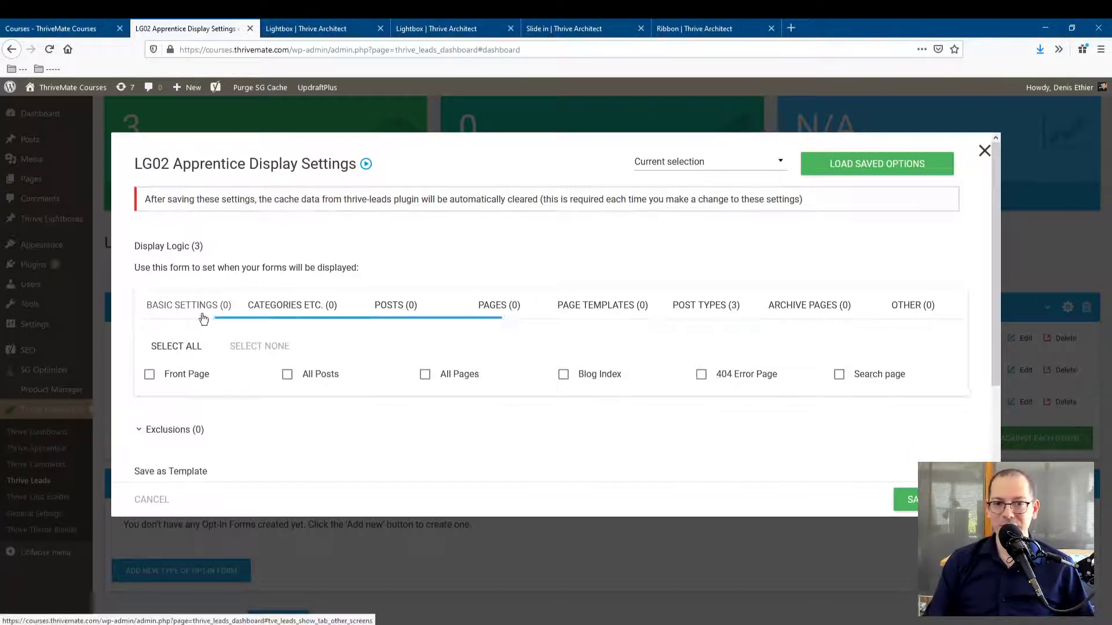
left_click(177, 377)
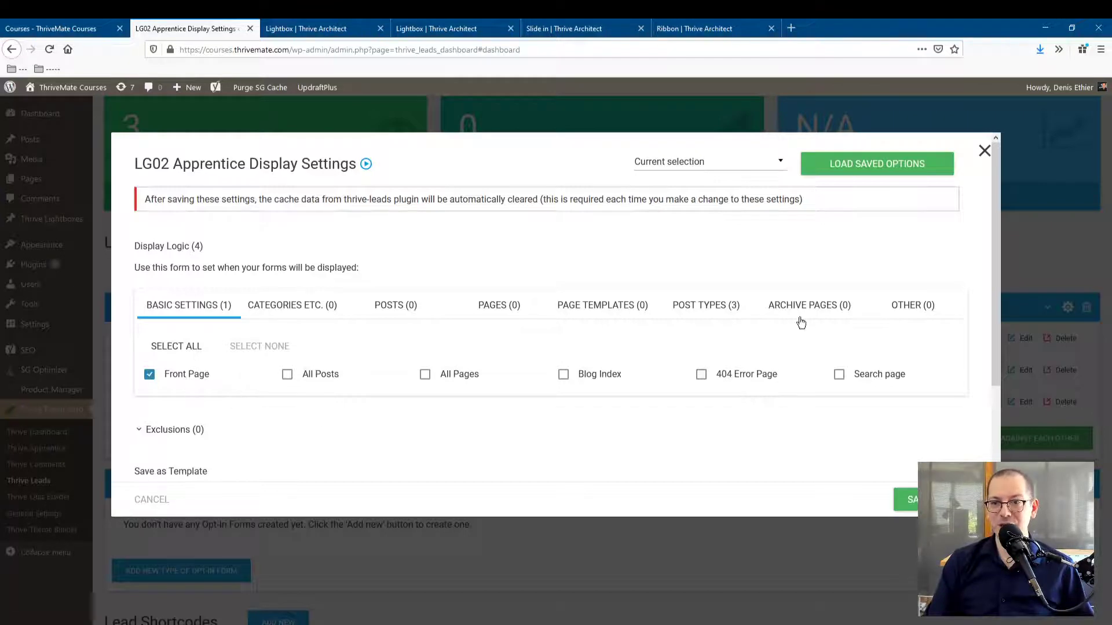
left_click(907, 305)
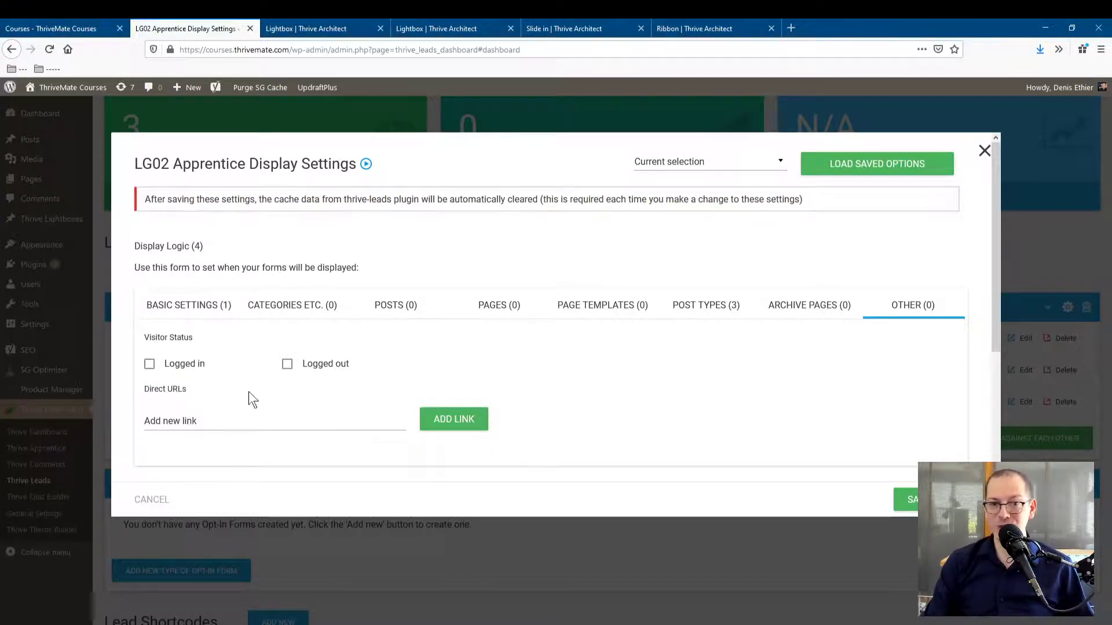
left_click(315, 373)
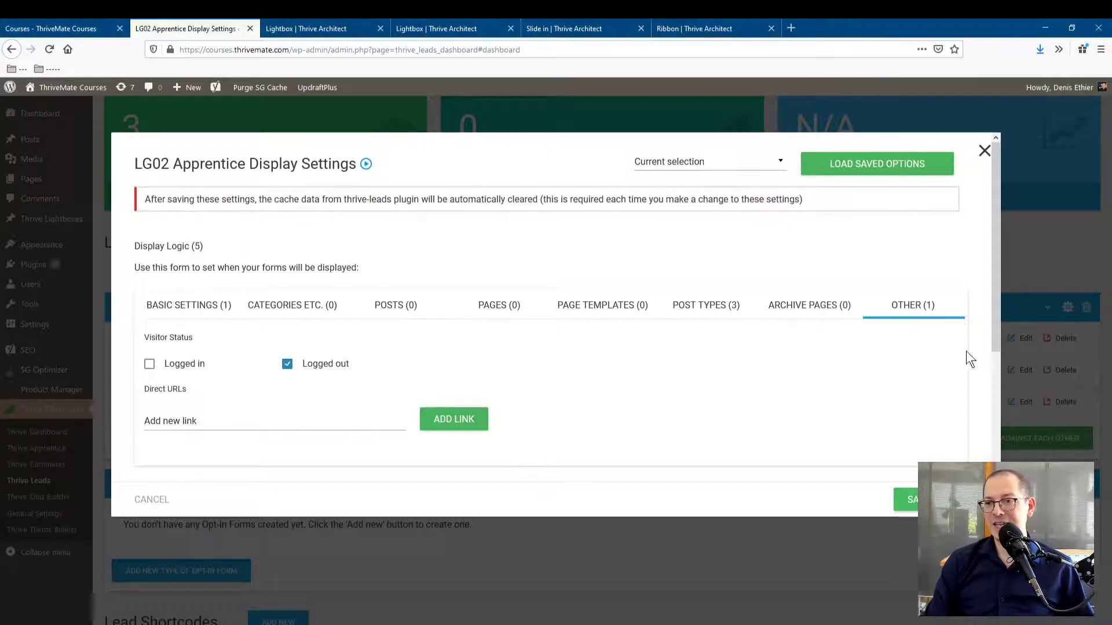
left_click(702, 305)
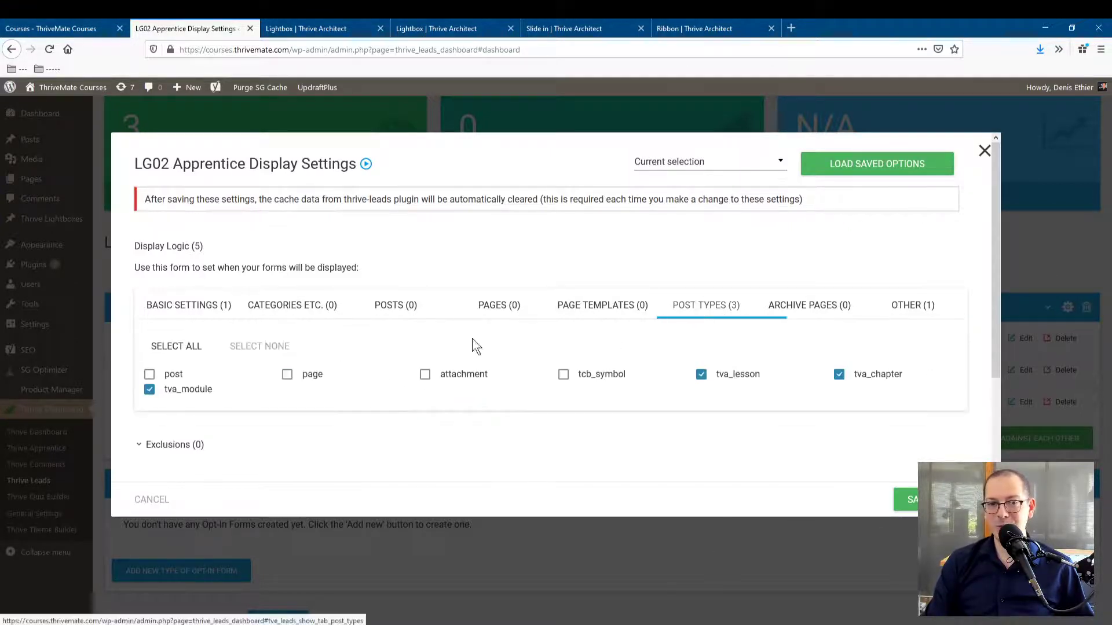
left_click(918, 304)
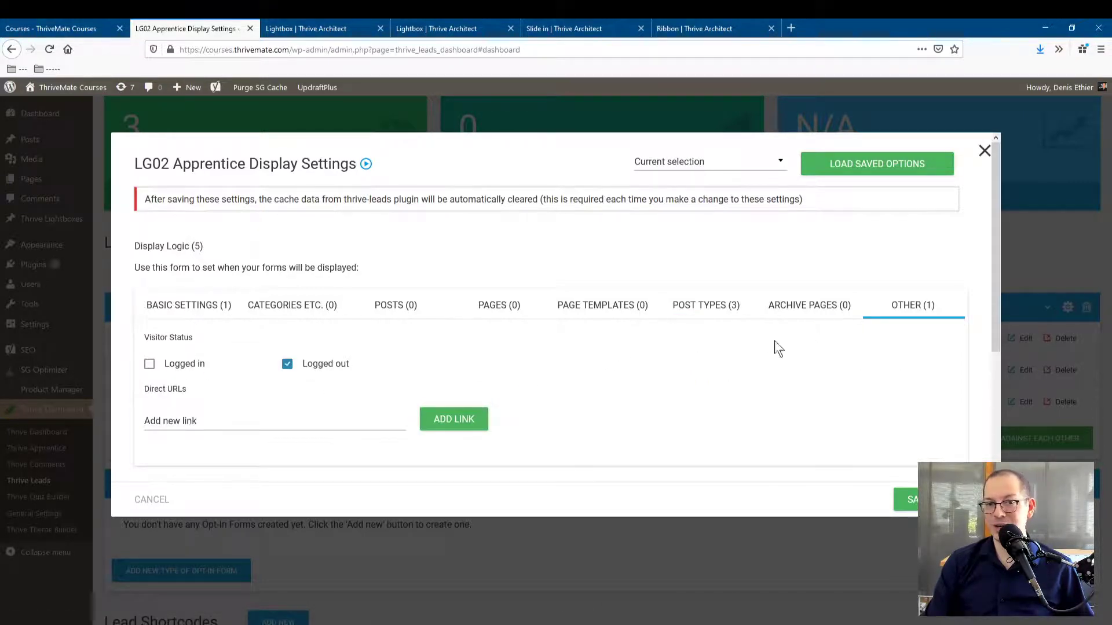
left_click(283, 364)
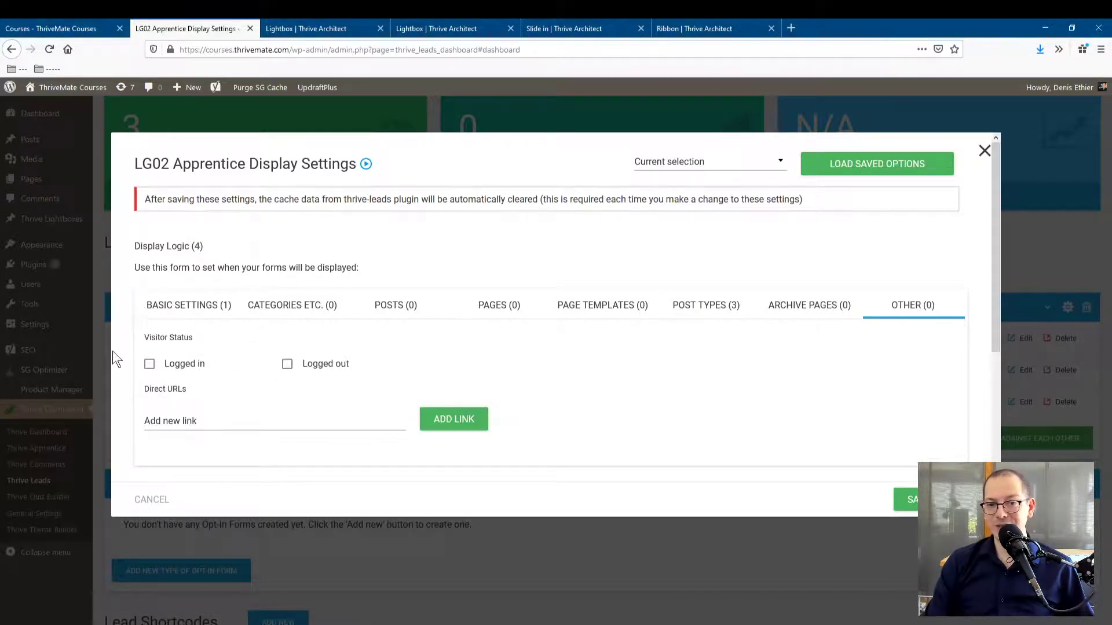
Review the selected post types and the page exclusion options in the LG02 Apprentice display settings, and close the settings without saving.
left_click(701, 310)
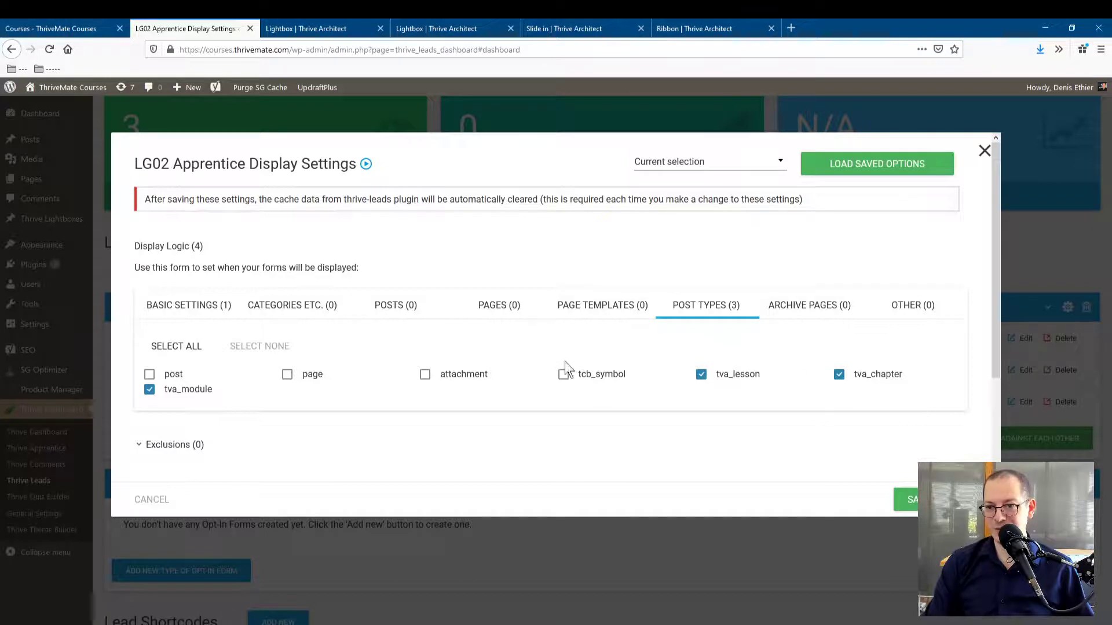
scroll(434, 411, "down", 3)
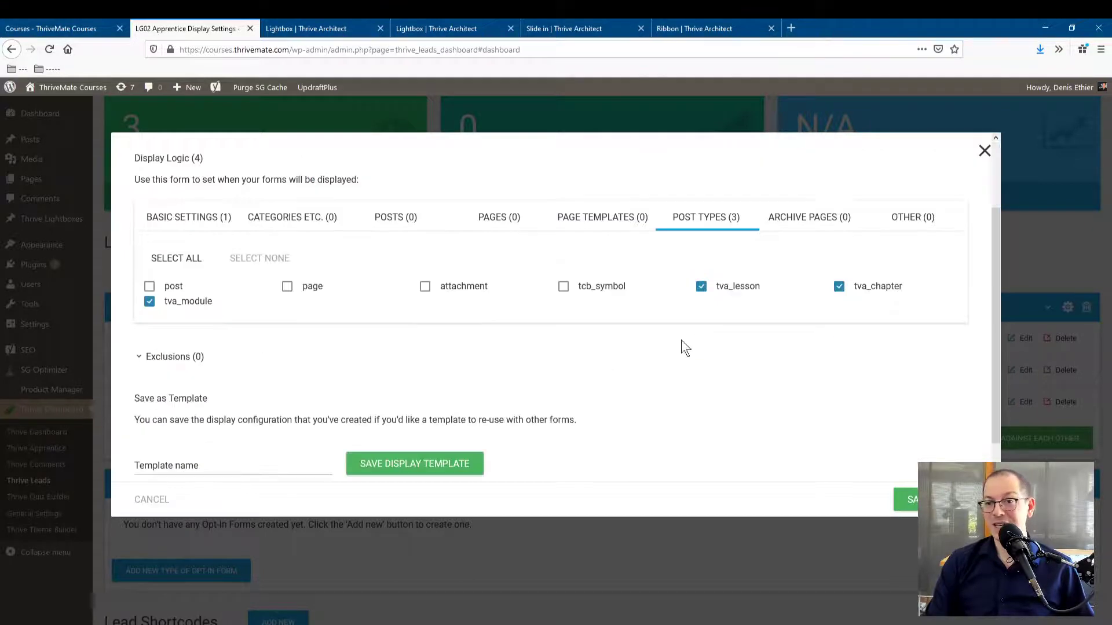
left_click(166, 357)
scroll(285, 390, "down", 2)
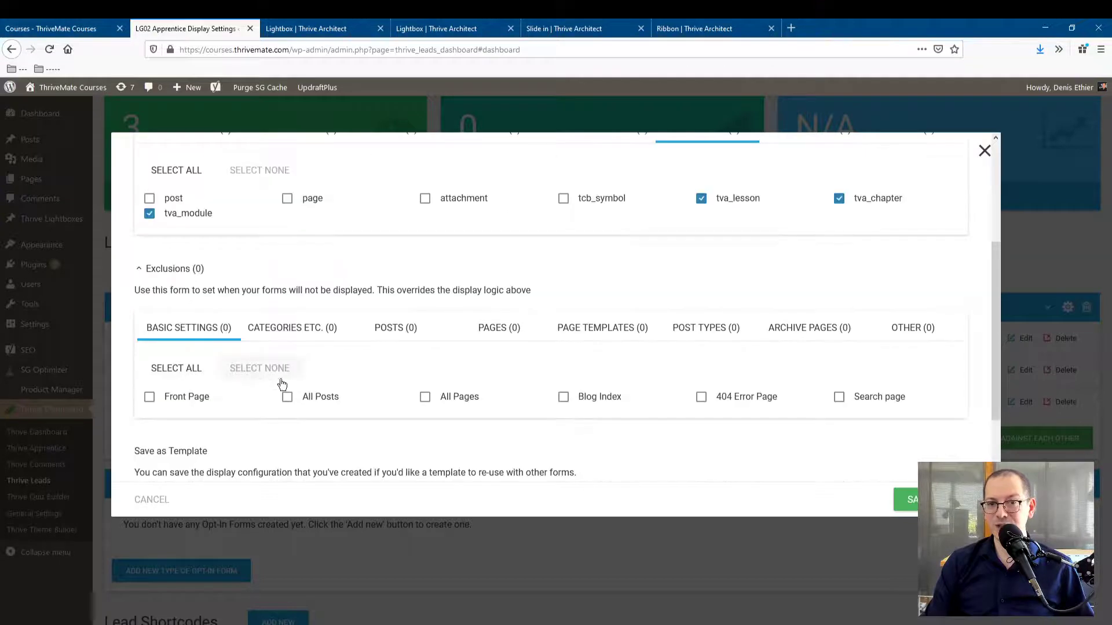
left_click(493, 328)
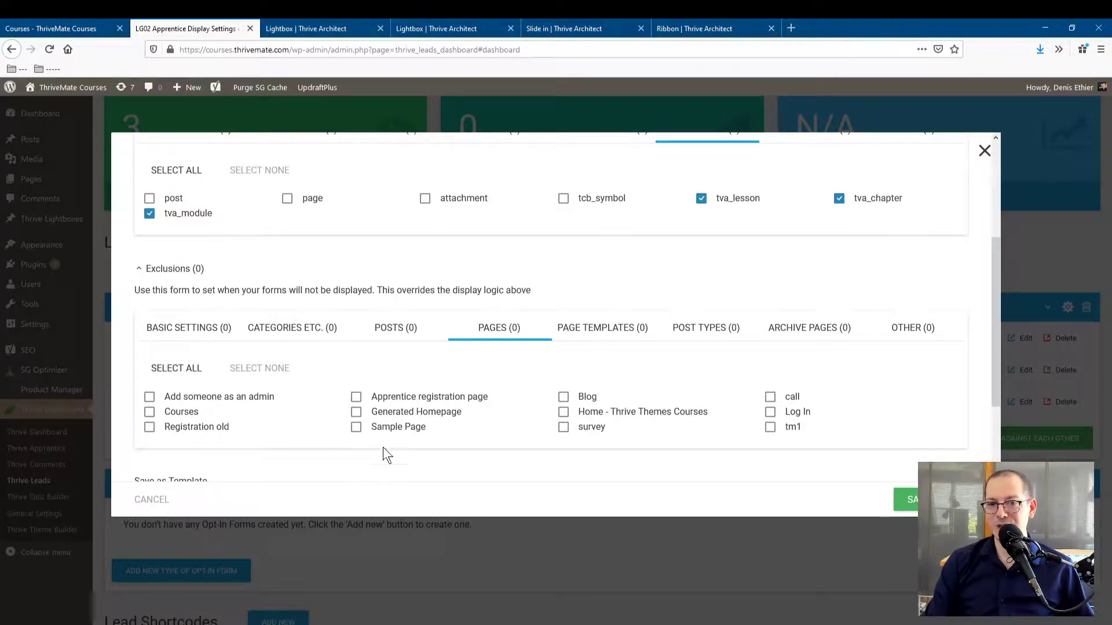
scroll(411, 412, "up", 1)
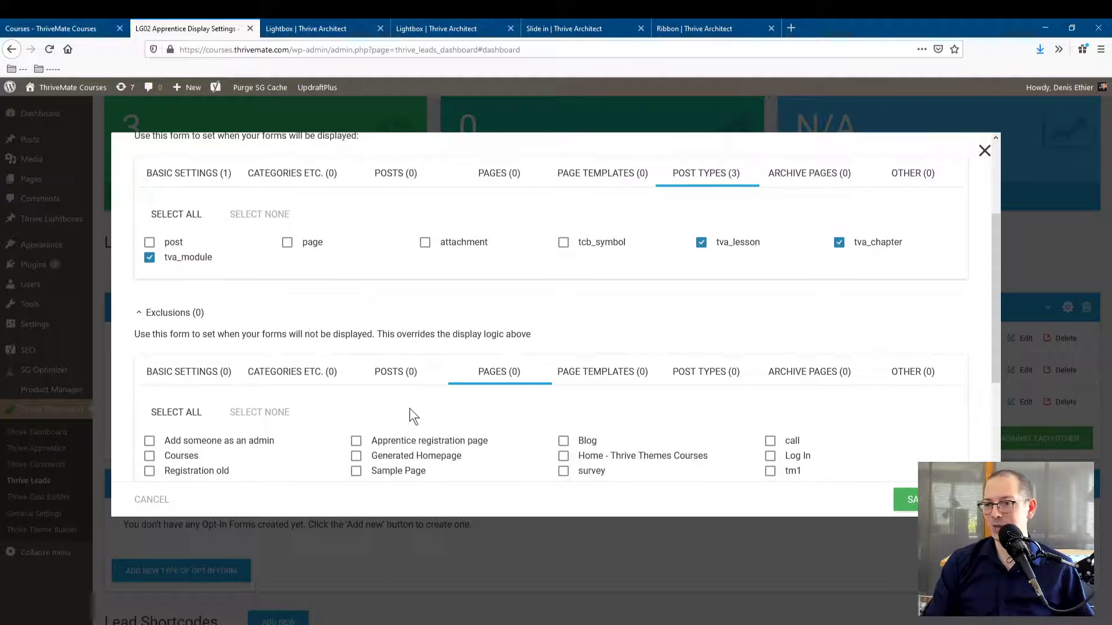
left_click(156, 313)
scroll(281, 387, "up", 3)
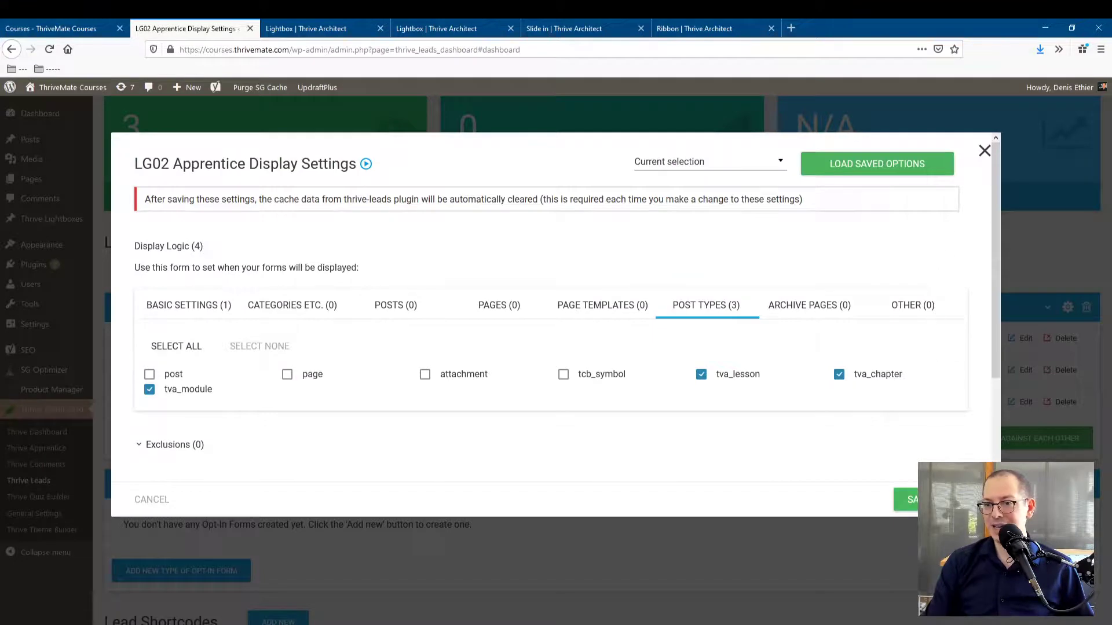
left_click(984, 150)
Add an In content opt-in form type to the LG02 Apprentice group and look over the other form types on offer.
scroll(718, 479, "down", 2)
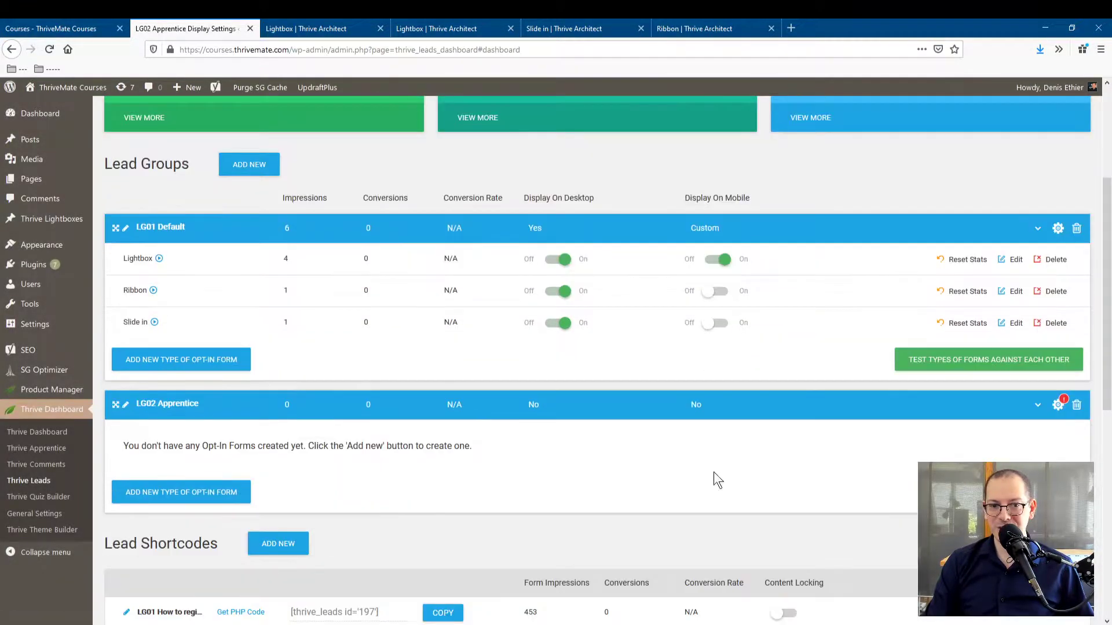
left_click(217, 491)
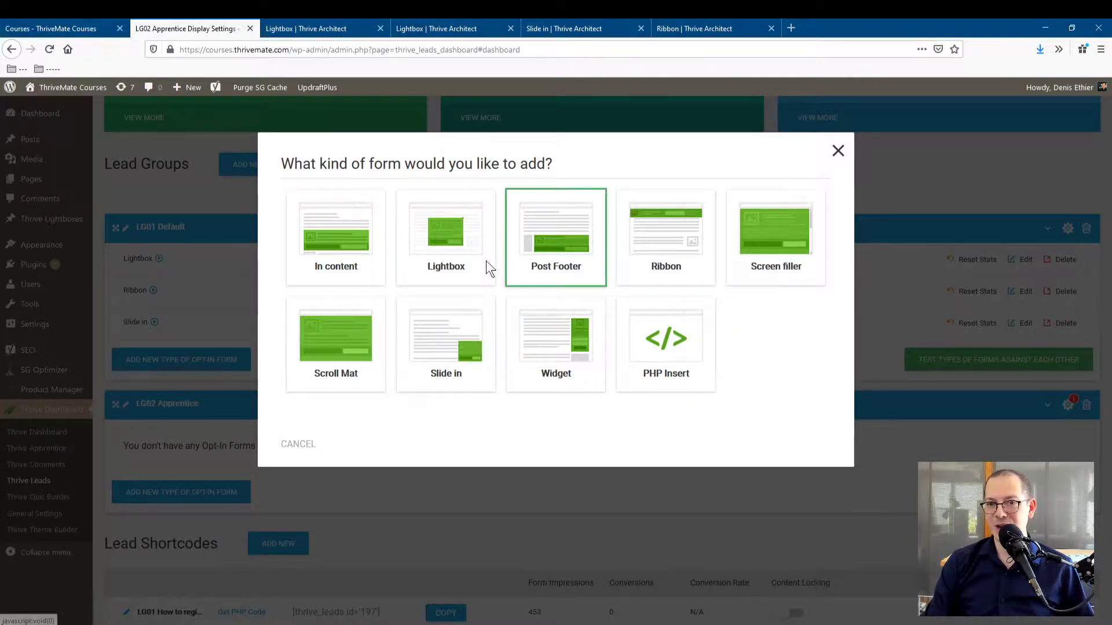
left_click(356, 264)
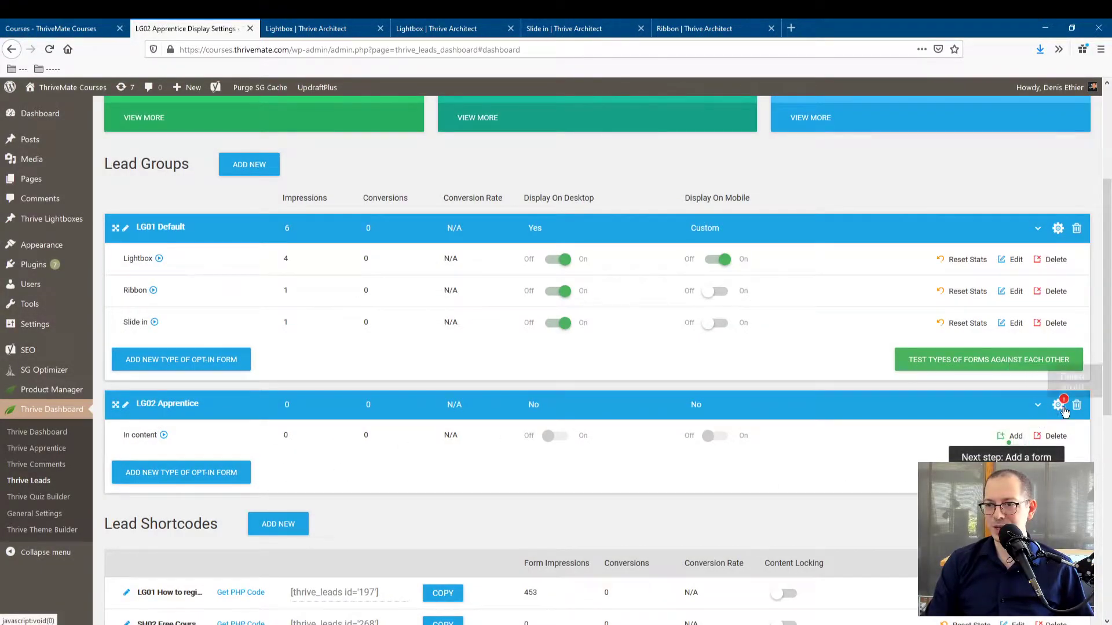
left_click(223, 473)
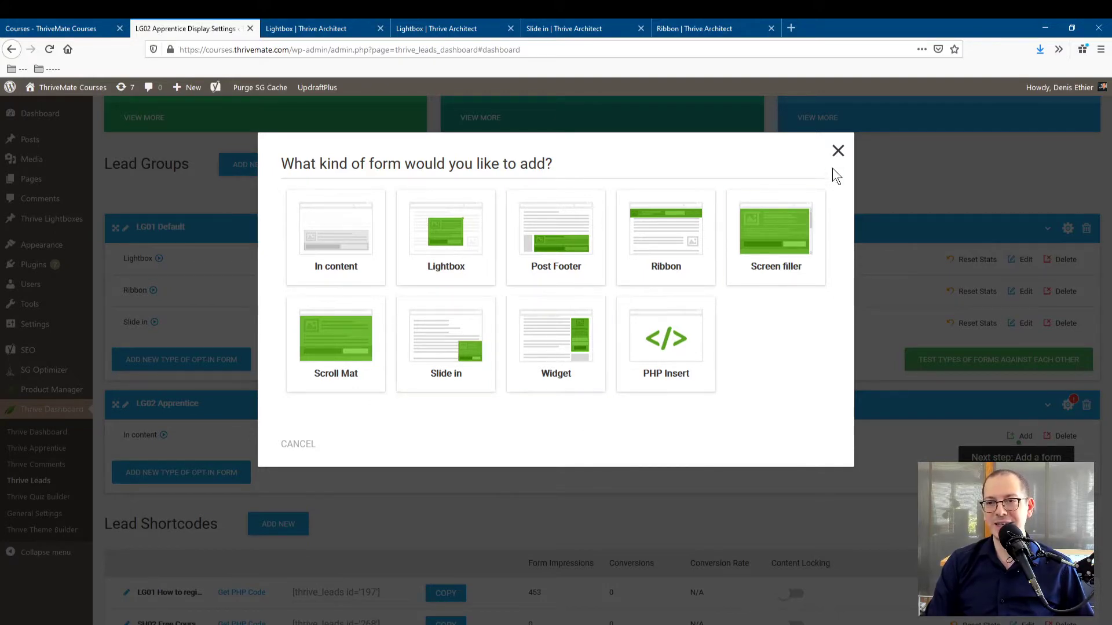
left_click(838, 151)
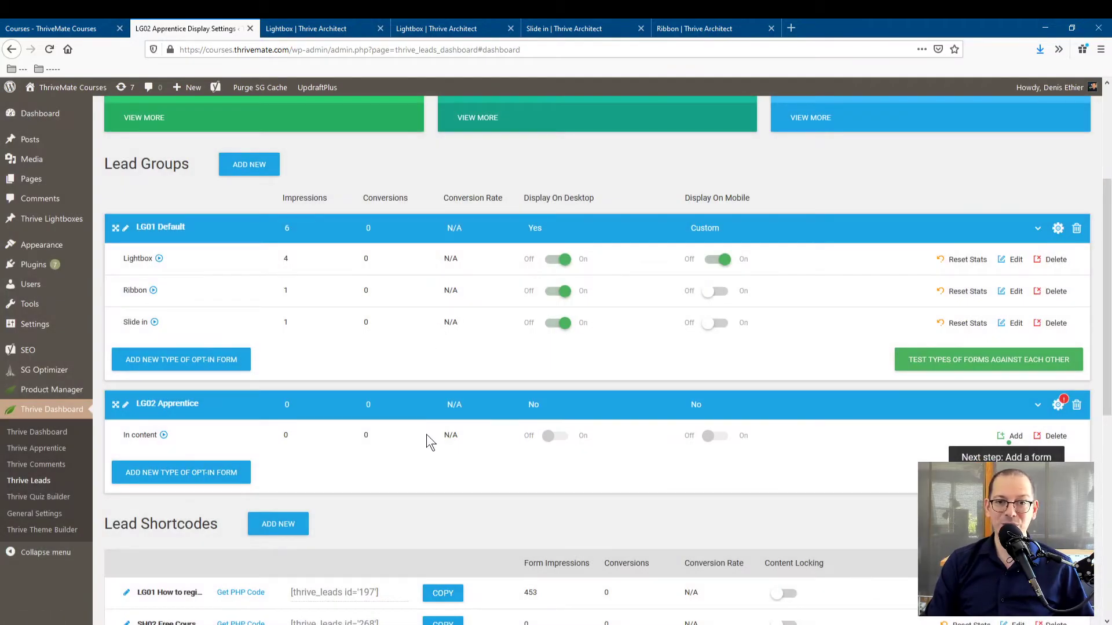